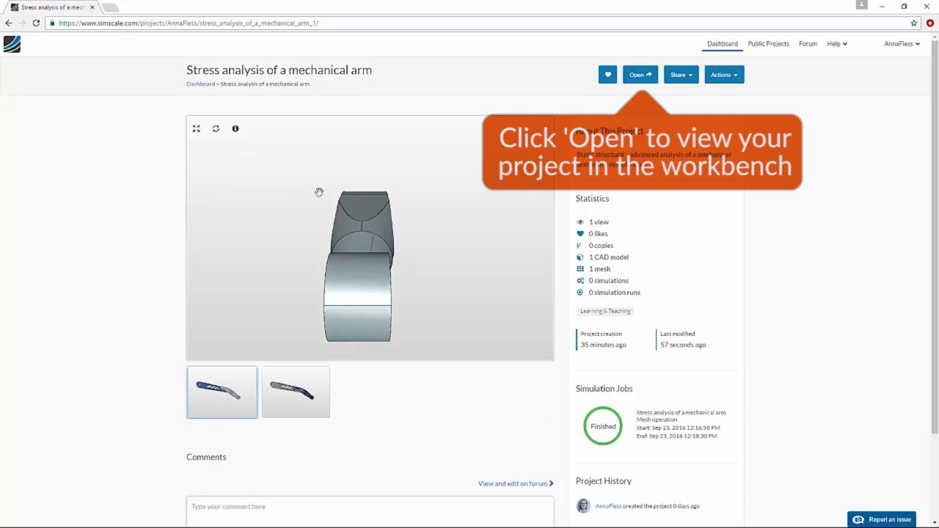
# Step: Open the mechanical arm project in the workbench and create a new mesh
pyautogui.click(636, 75)
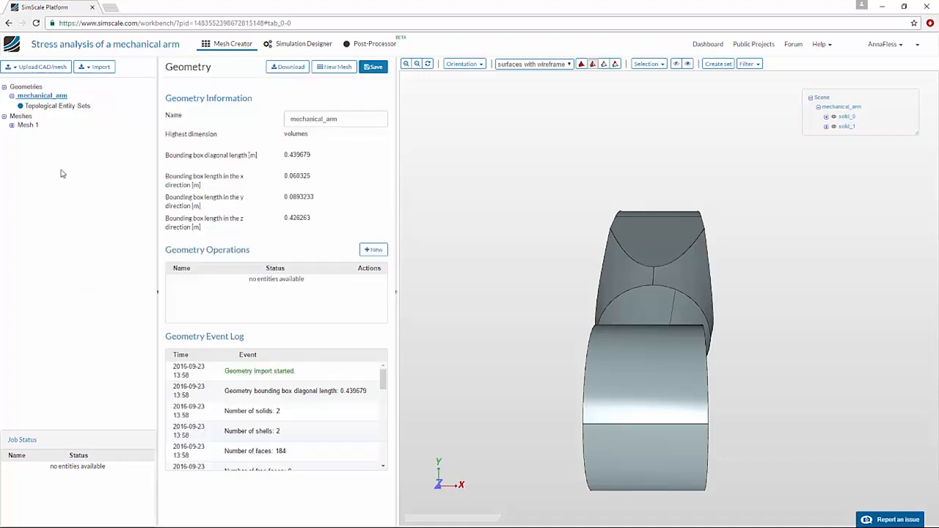
pyautogui.rightClick(22, 117)
pyautogui.click(33, 119)
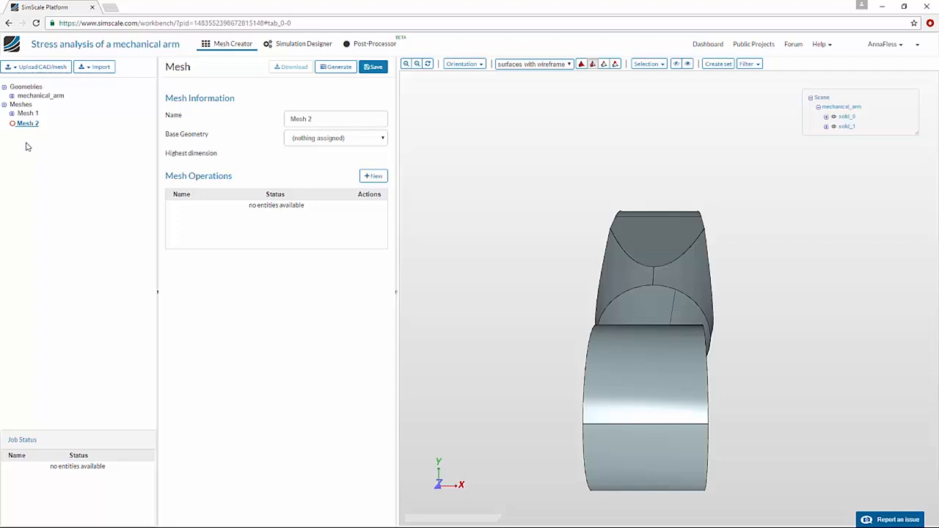
# Step: Assign mechanical_arm as the base geometry of Mesh 2, save the change, and add a new mesh operation
pyautogui.click(314, 139)
pyautogui.click(316, 152)
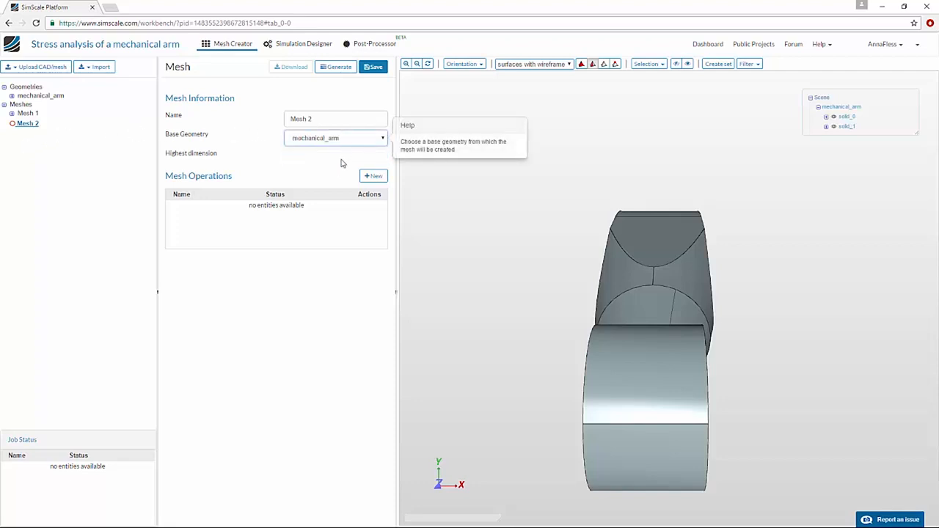
pyautogui.click(376, 71)
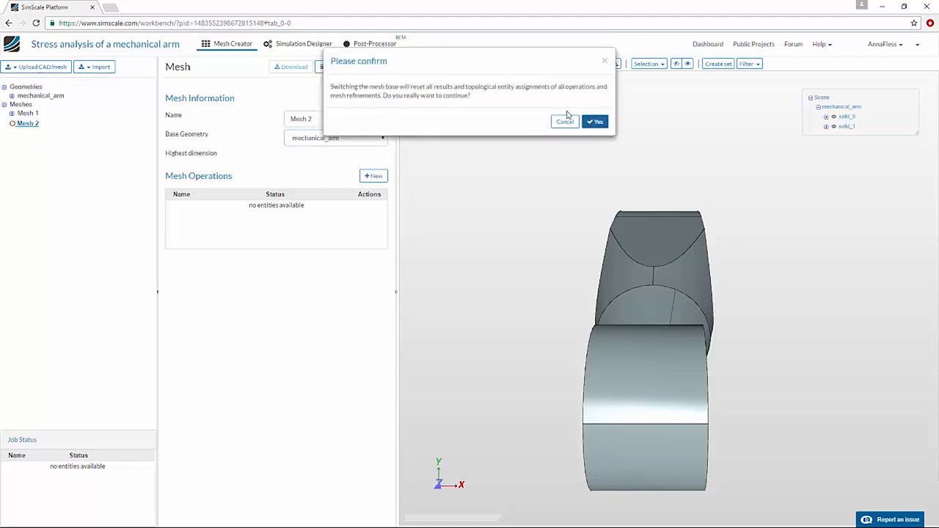
pyautogui.click(595, 120)
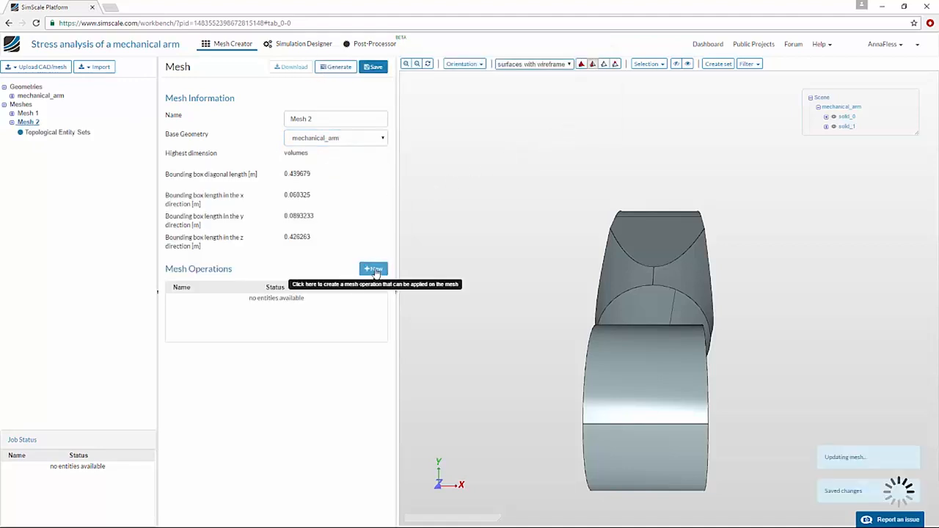
pyautogui.click(372, 269)
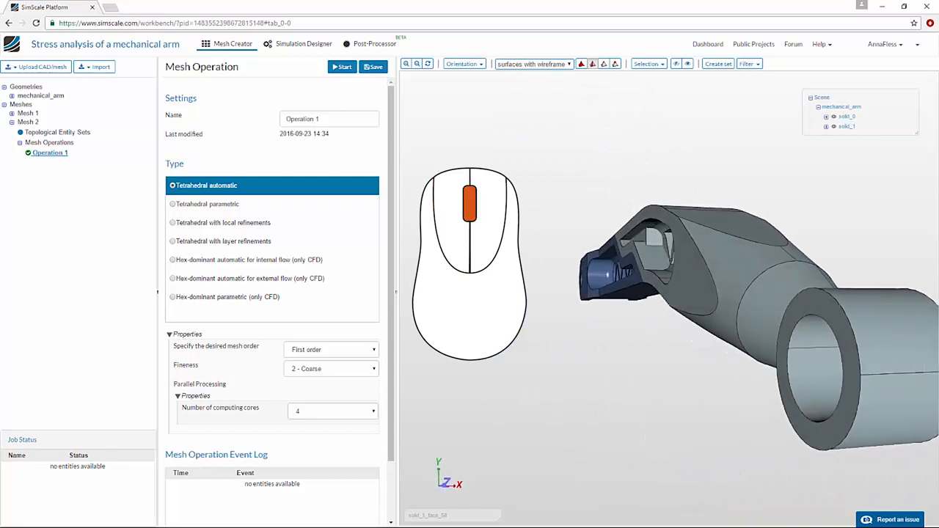
# Step: Examine the arm model by zooming, panning and rotating it, ending with the view reset
pyautogui.scroll(4, 670, 300)
pyautogui.scroll(-5, 669, 300)
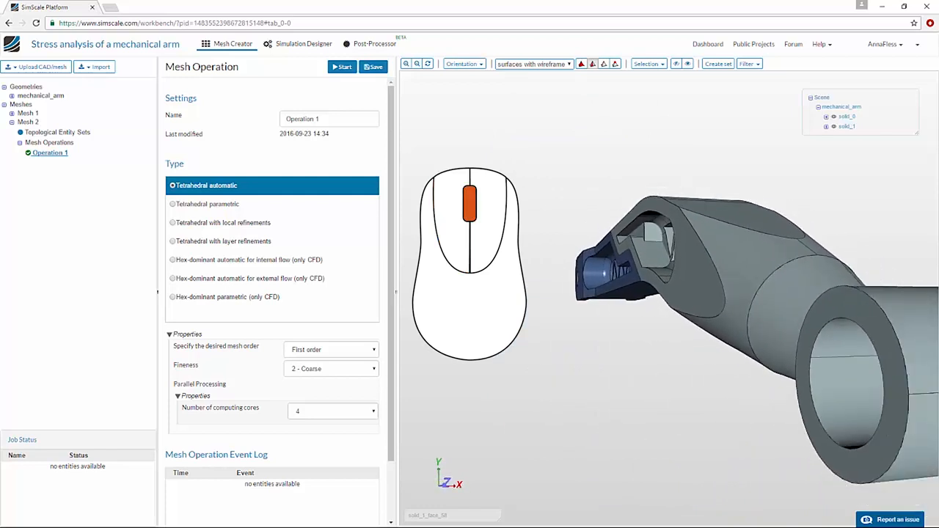
pyautogui.scroll(3, 669, 300)
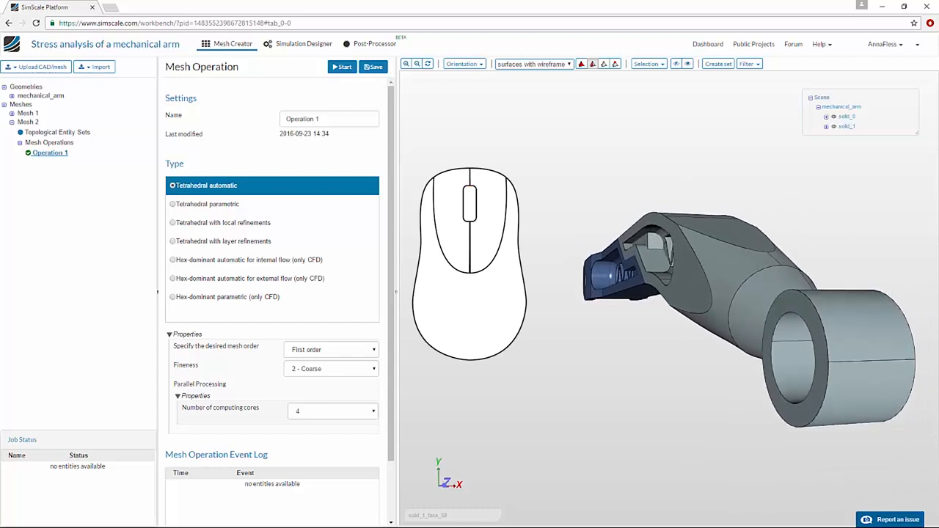
pyautogui.moveTo(496, 278); pyautogui.dragTo(379, 271, button='middle')
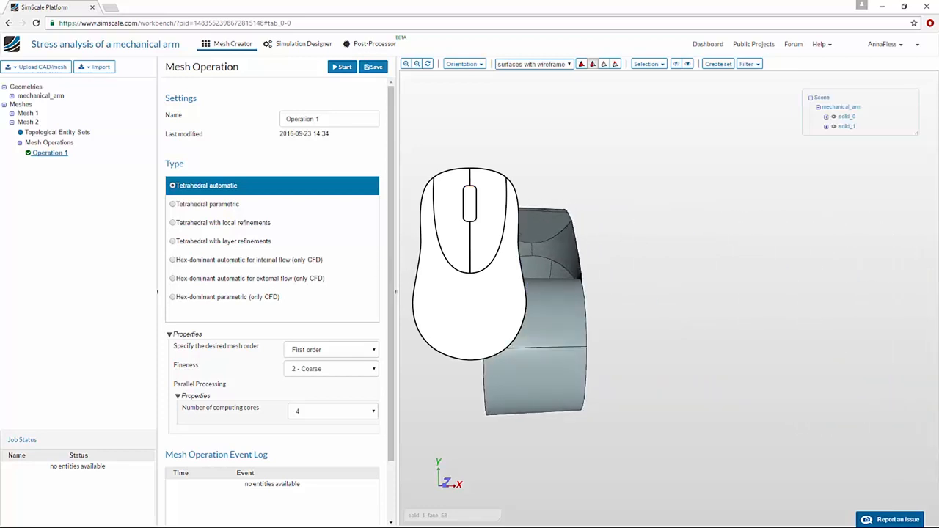
pyautogui.moveTo(420, 271); pyautogui.dragTo(521, 269, button='middle')
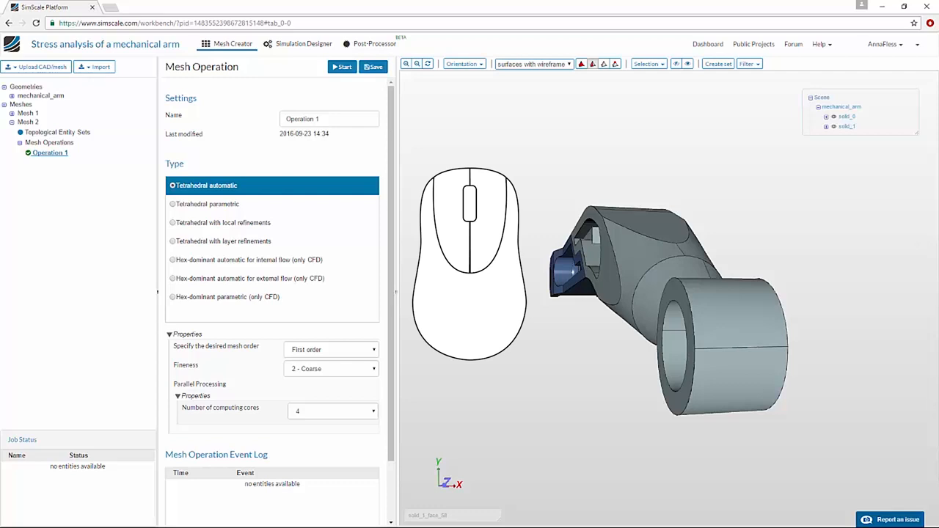
pyautogui.moveTo(739, 325); pyautogui.dragTo(656, 315)
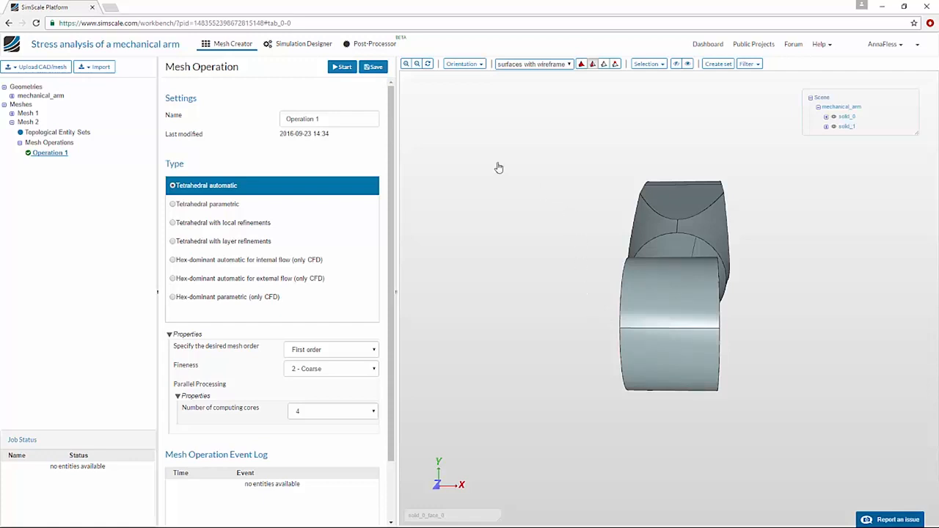
pyautogui.click(427, 65)
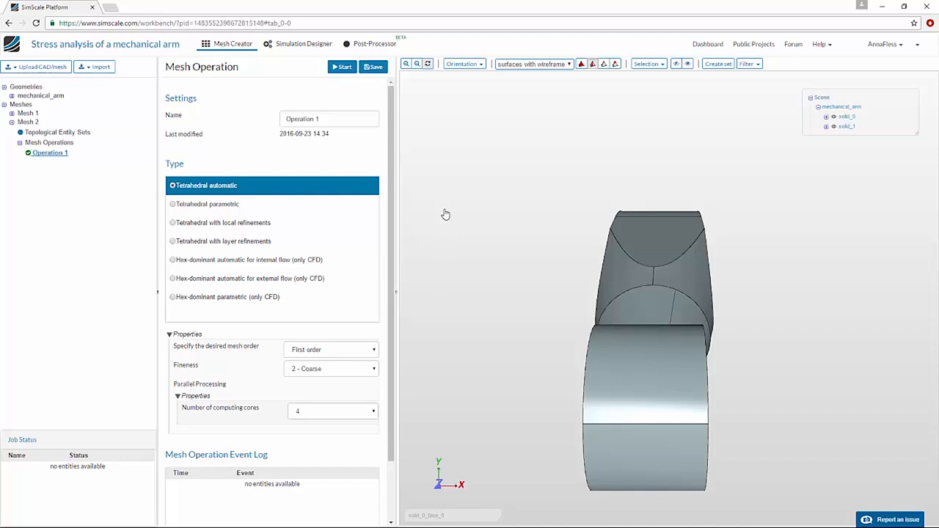
# Step: View the arm along the different coordinate axes, ending with the +y orientation
pyautogui.click(437, 467)
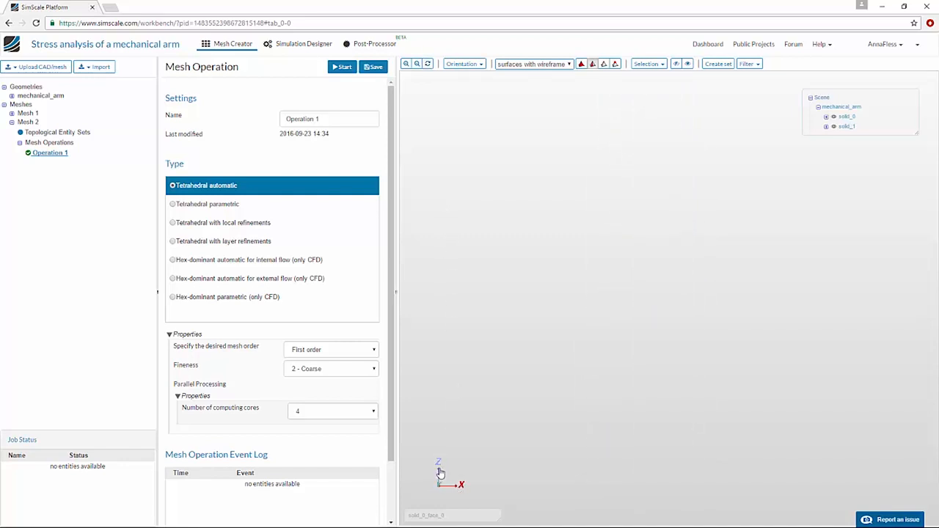
pyautogui.click(440, 471)
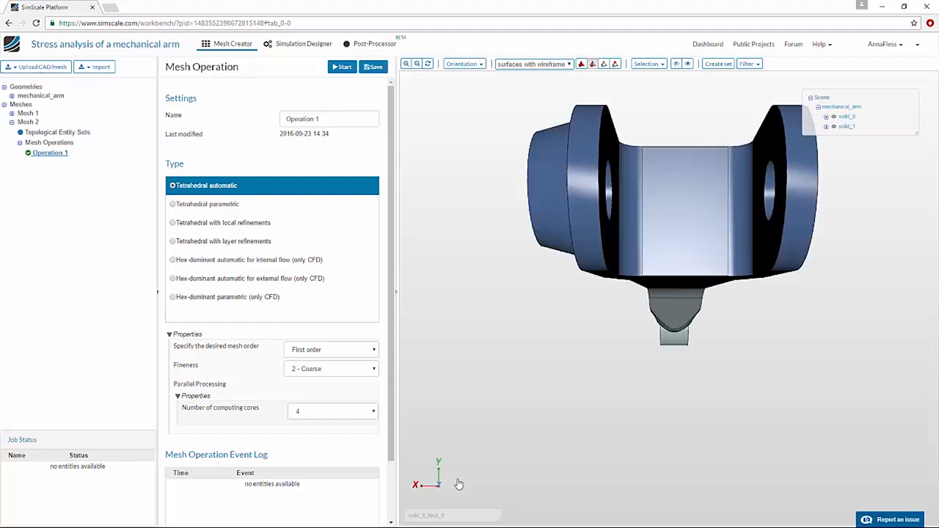
pyautogui.click(418, 487)
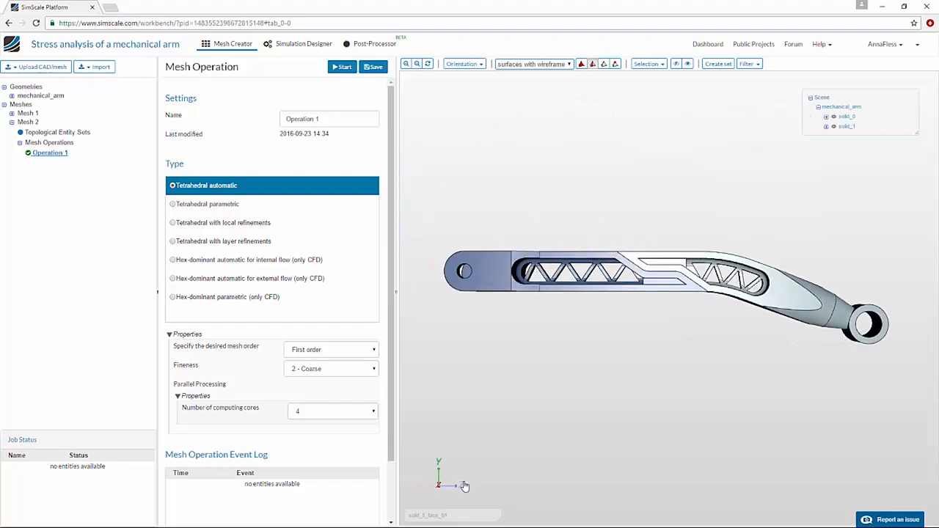
pyautogui.click(470, 65)
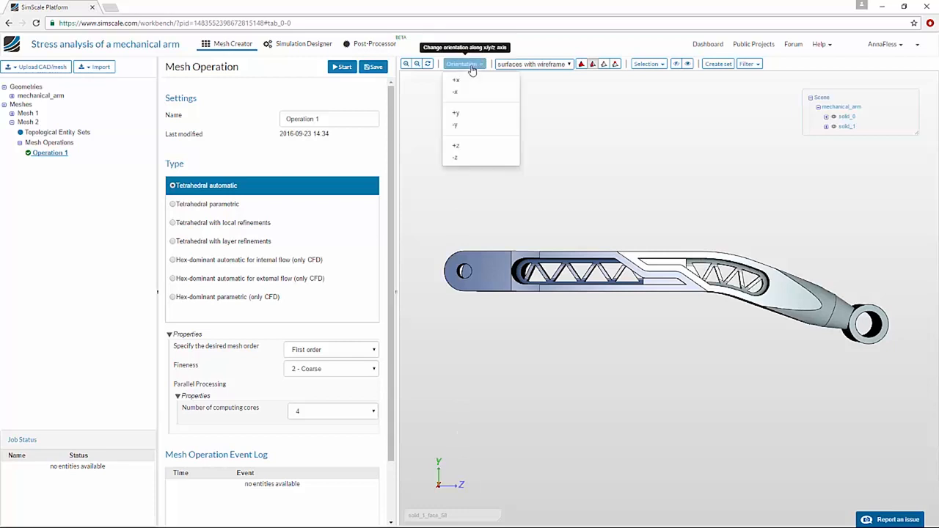
pyautogui.click(473, 113)
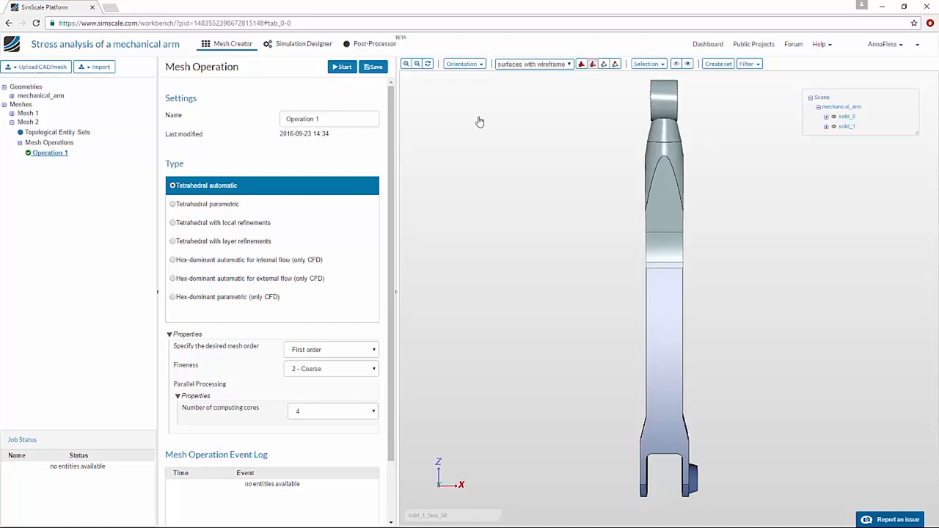
# Step: Select the whole solid_1 volume using volume picking and look at it from the side along the x axis
pyautogui.click(582, 64)
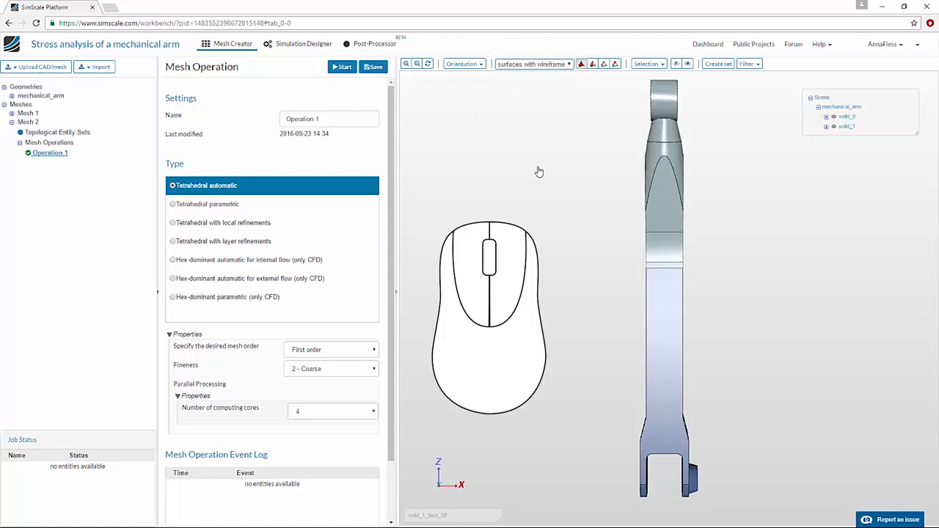
pyautogui.click(656, 356)
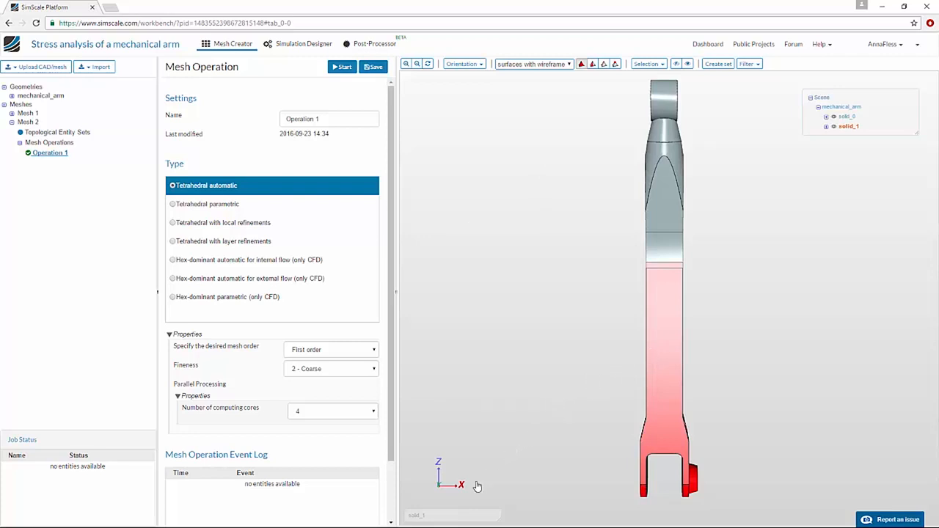
pyautogui.moveTo(464, 490); pyautogui.dragTo(488, 397)
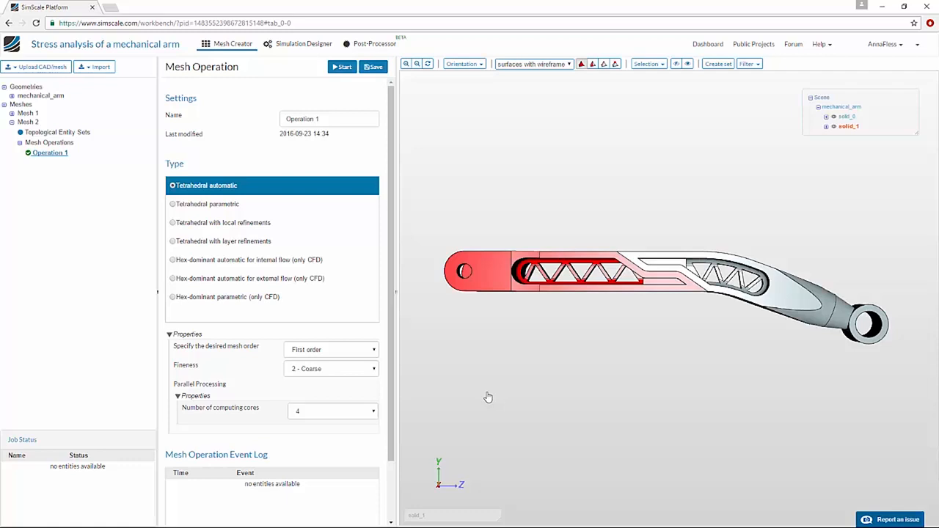
# Step: Using face picking, select several side and top faces of the arm and deselect all but the solid_0 side face
pyautogui.click(594, 64)
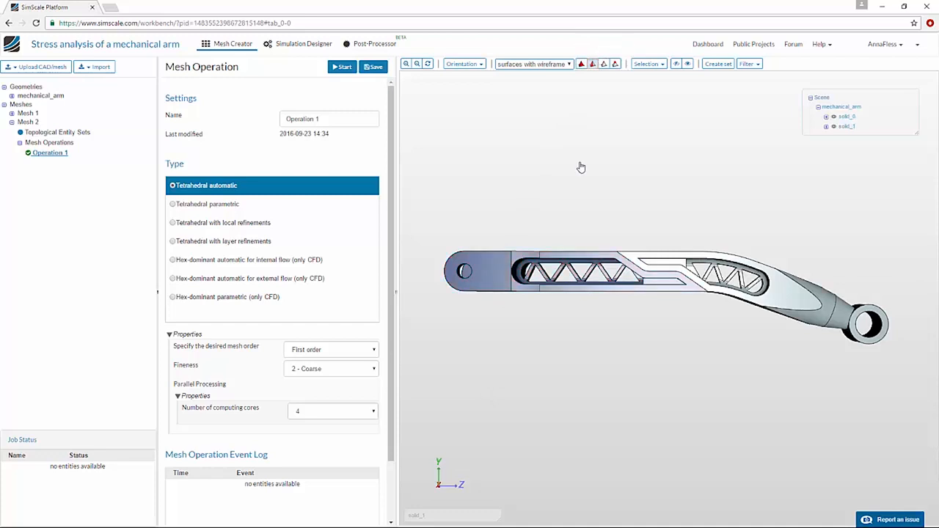
pyautogui.click(782, 293)
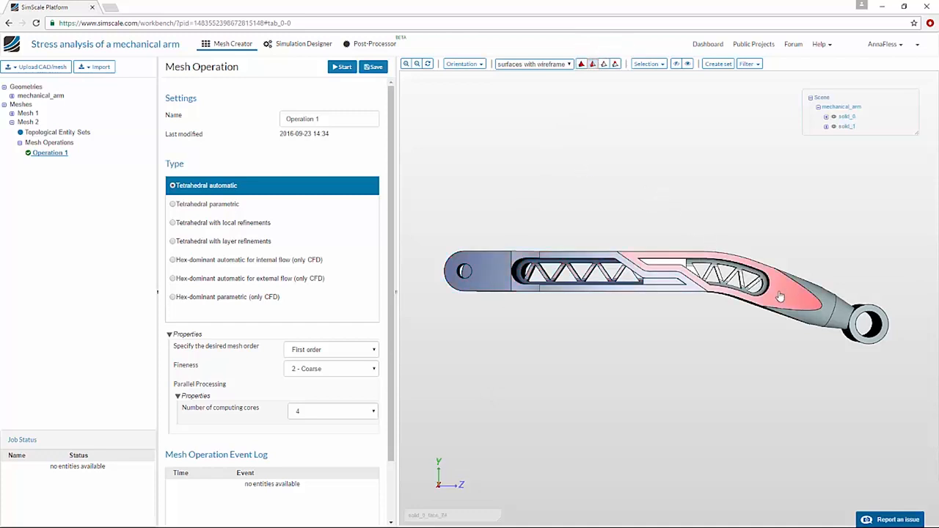
pyautogui.click(496, 287)
pyautogui.moveTo(495, 302); pyautogui.dragTo(507, 359)
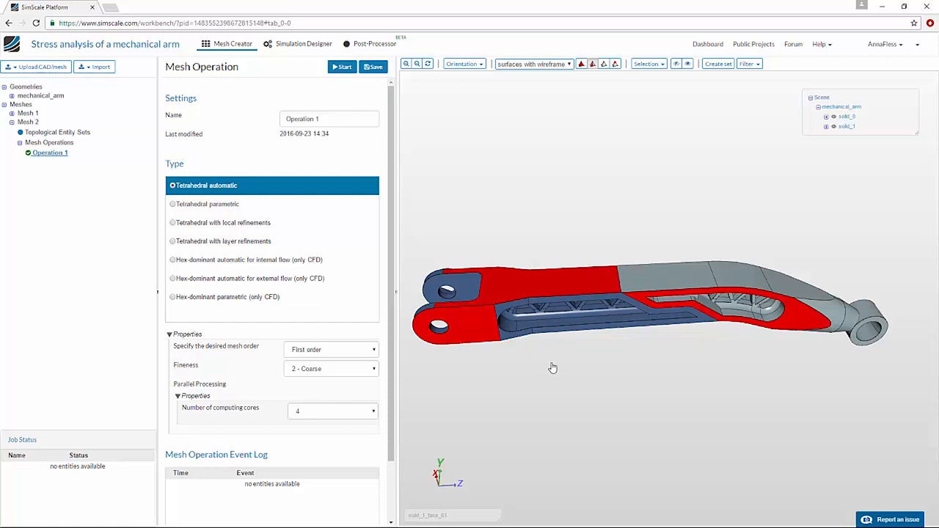
pyautogui.click(545, 299)
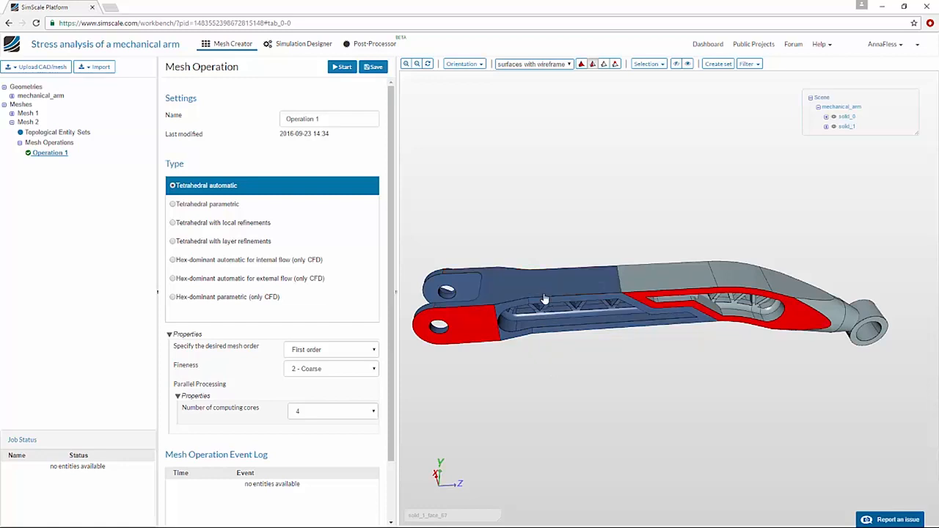
pyautogui.click(478, 332)
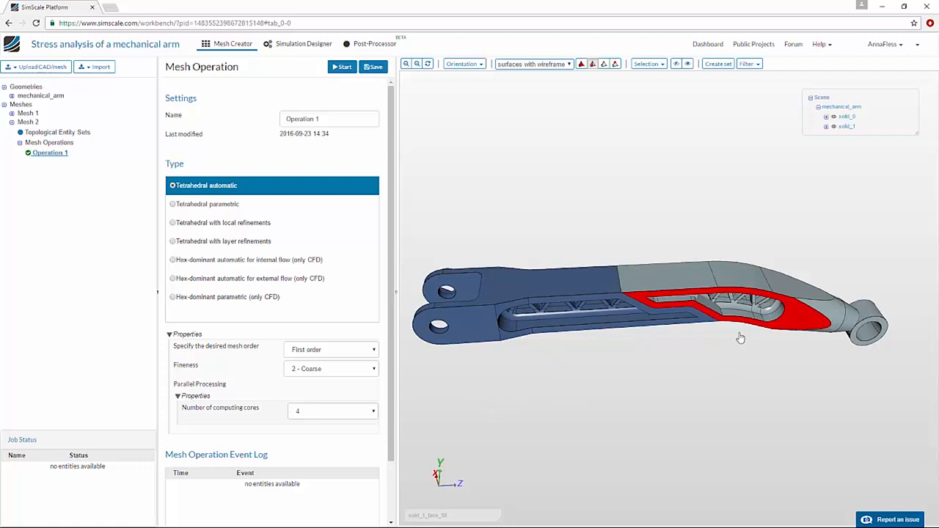
# Step: Expand the face lists of solid_1 and solid_0 in the scene tree and pick faces of solid_0 there
pyautogui.click(827, 127)
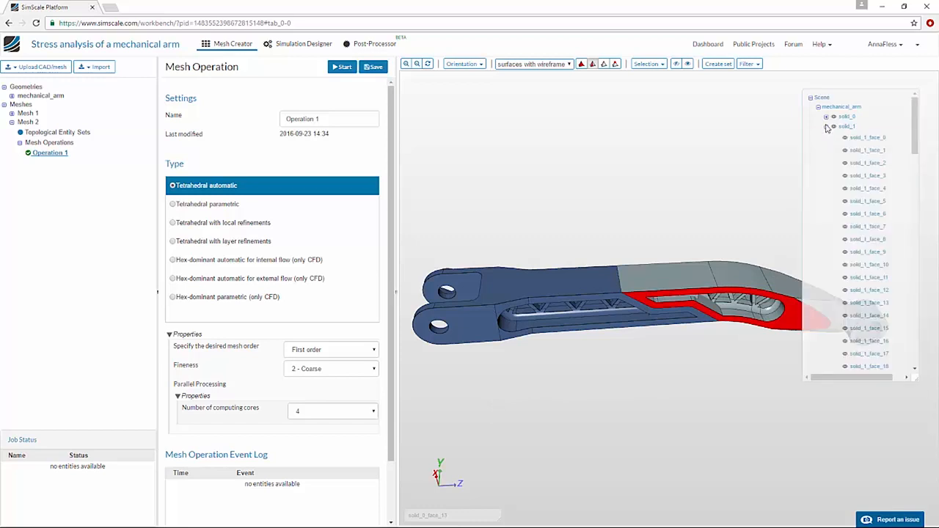
pyautogui.click(827, 117)
pyautogui.scroll(-10, 835, 187)
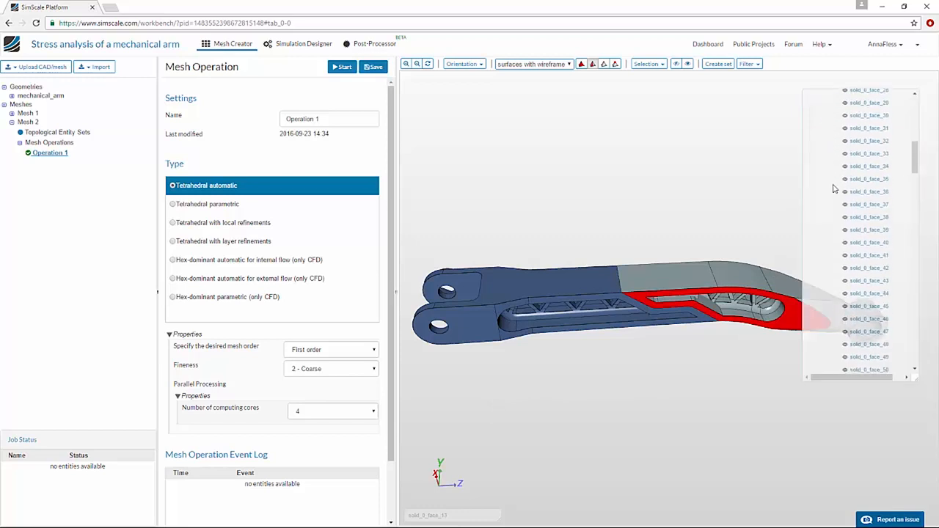
pyautogui.scroll(1, 831, 188)
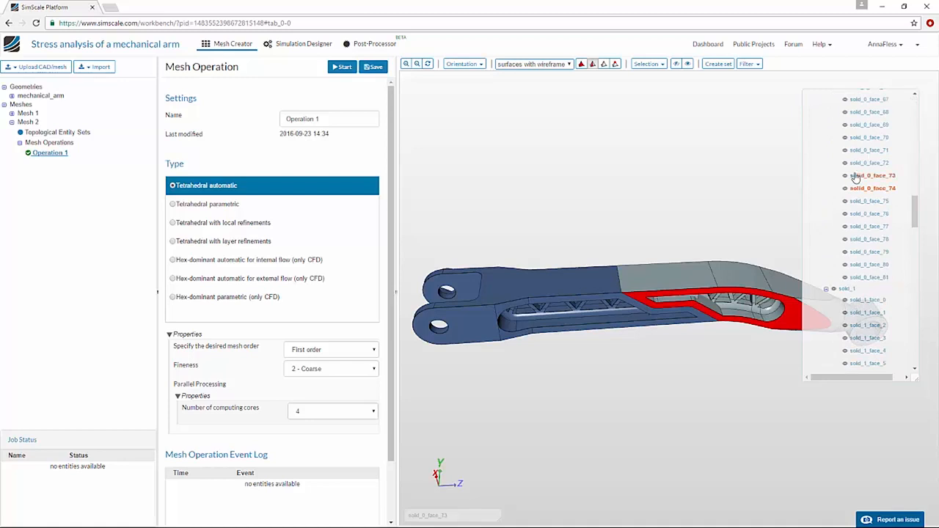
pyautogui.click(857, 163)
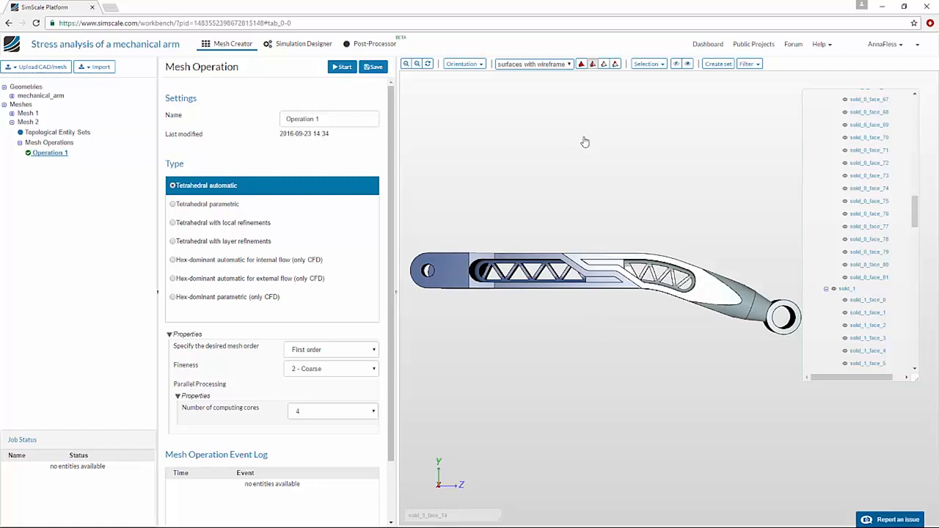
# Step: Select the solid_0 volume with volume picking and hide it
pyautogui.click(582, 65)
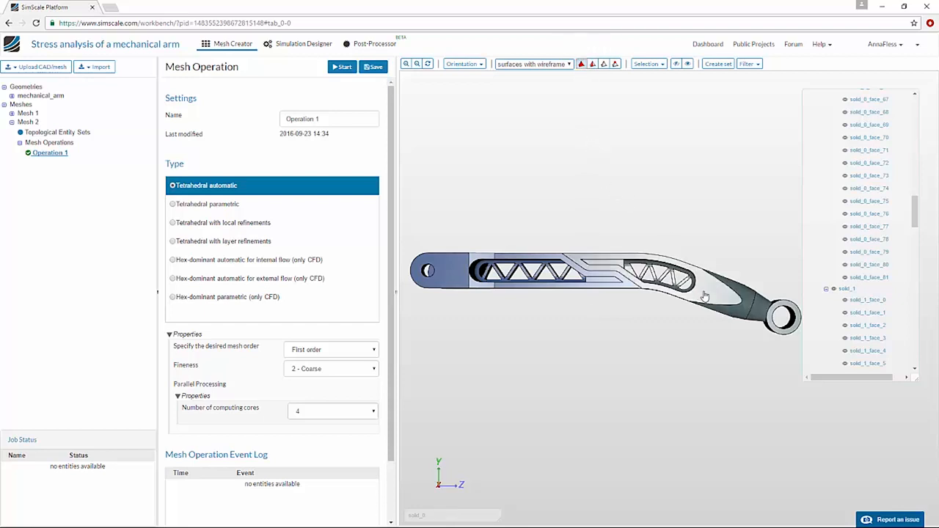
pyautogui.moveTo(663, 334); pyautogui.dragTo(637, 365)
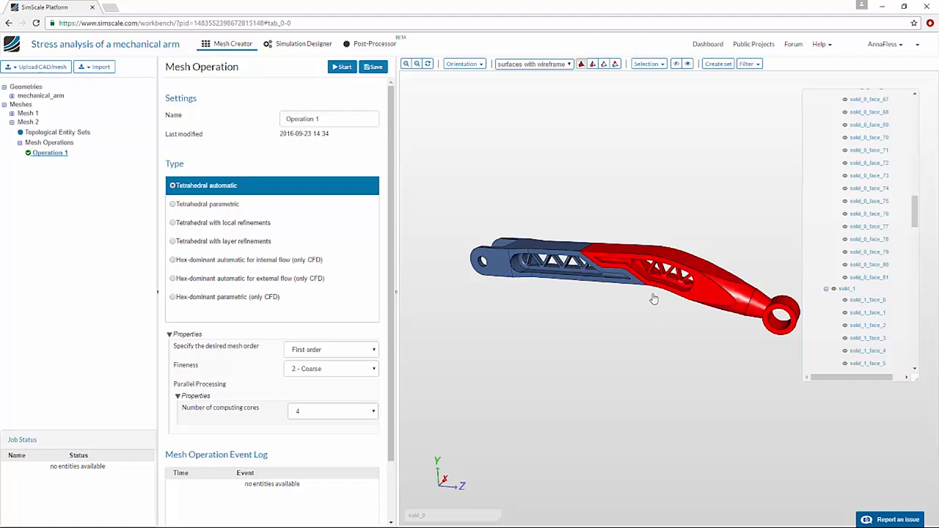
pyautogui.click(649, 64)
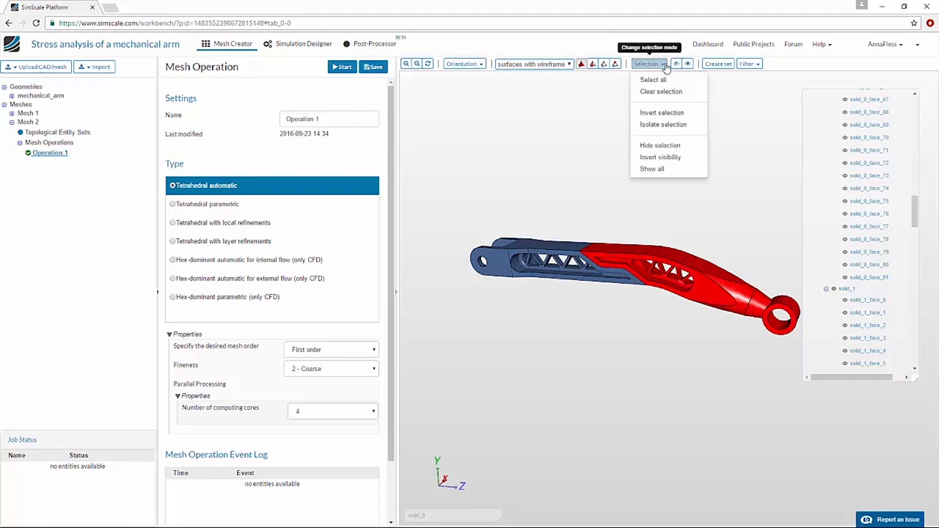
pyautogui.click(660, 145)
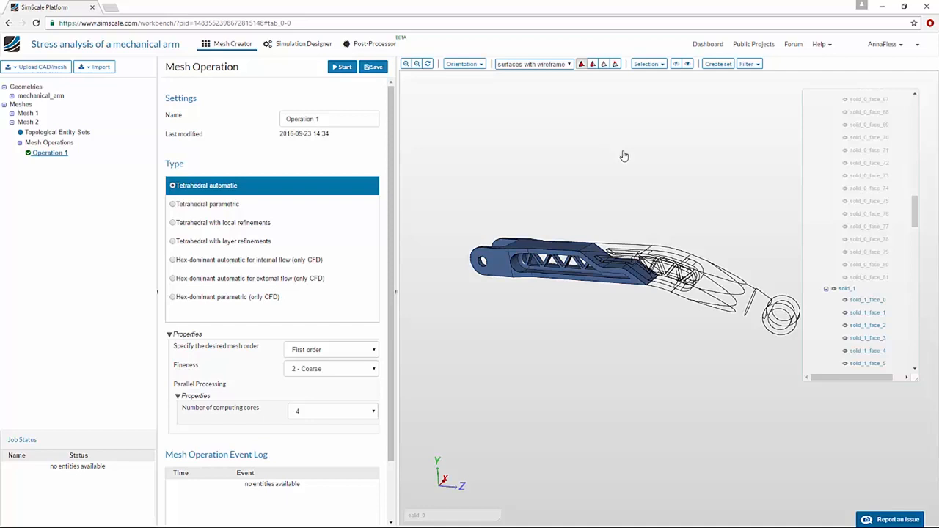
# Step: Collapse the face lists of solid_1 and solid_0 in the scene tree
pyautogui.click(826, 289)
pyautogui.scroll(10, 828, 253)
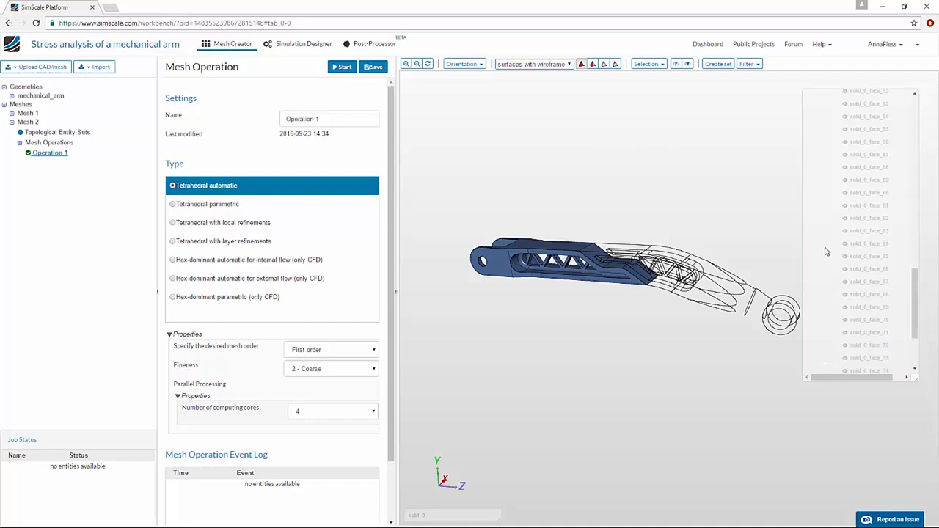
pyautogui.click(826, 117)
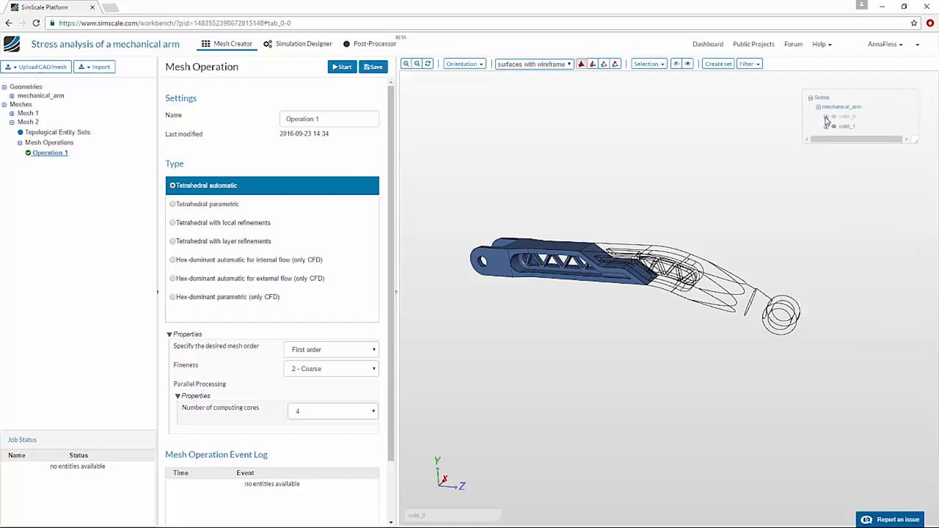
# Step: Toggle the visibility of solid_0 in the scene tree and review the available selection and visibility options
pyautogui.click(835, 117)
pyautogui.click(834, 118)
pyautogui.click(665, 65)
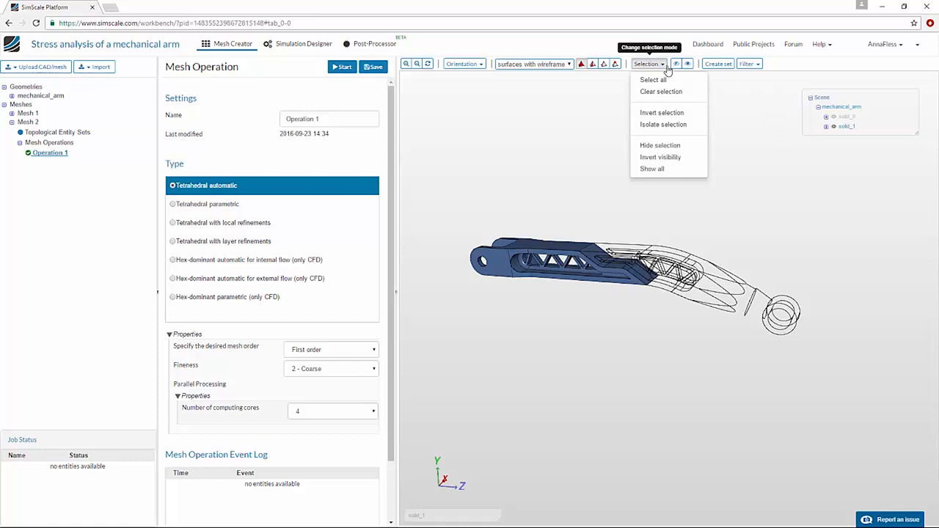
pyautogui.click(507, 139)
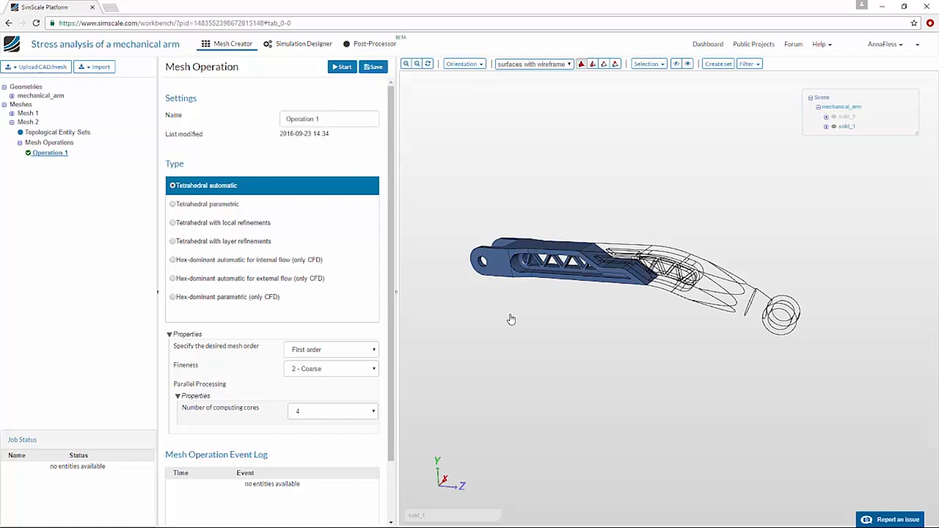
# Step: Open the mechanical_arm geometry and review the options for uploading a geometry or mesh and importing from Onshape
pyautogui.click(50, 98)
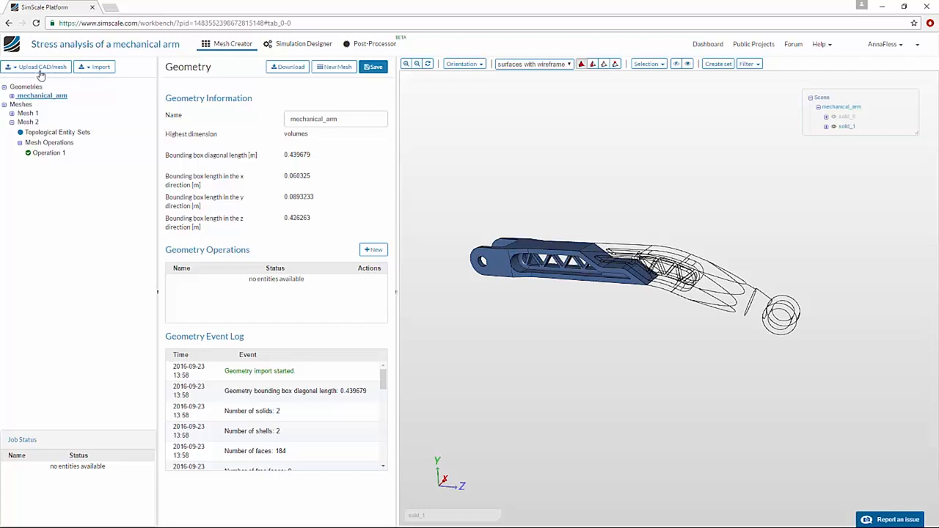
pyautogui.click(40, 68)
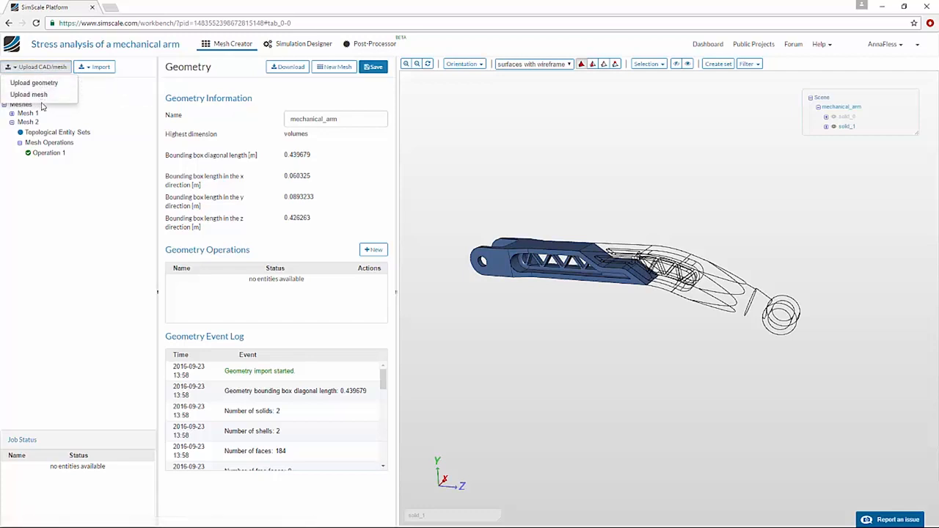
pyautogui.click(107, 102)
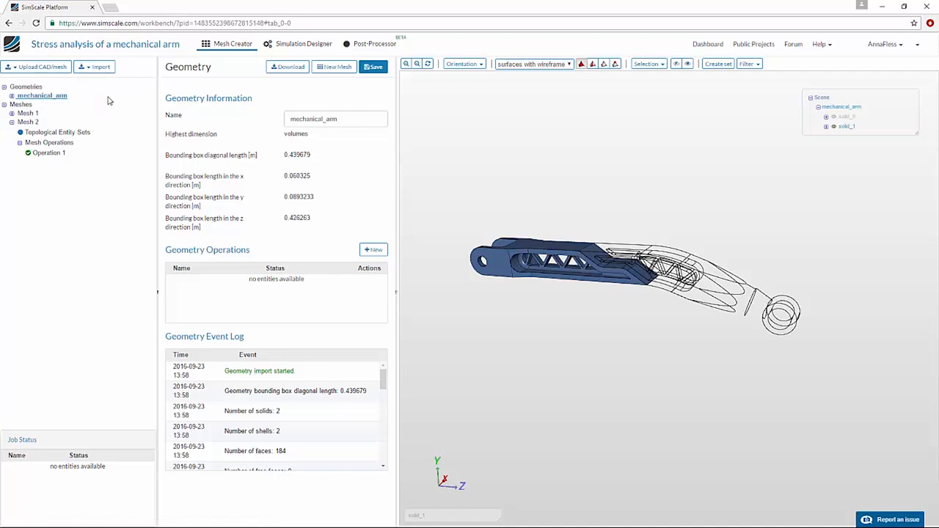
pyautogui.click(97, 68)
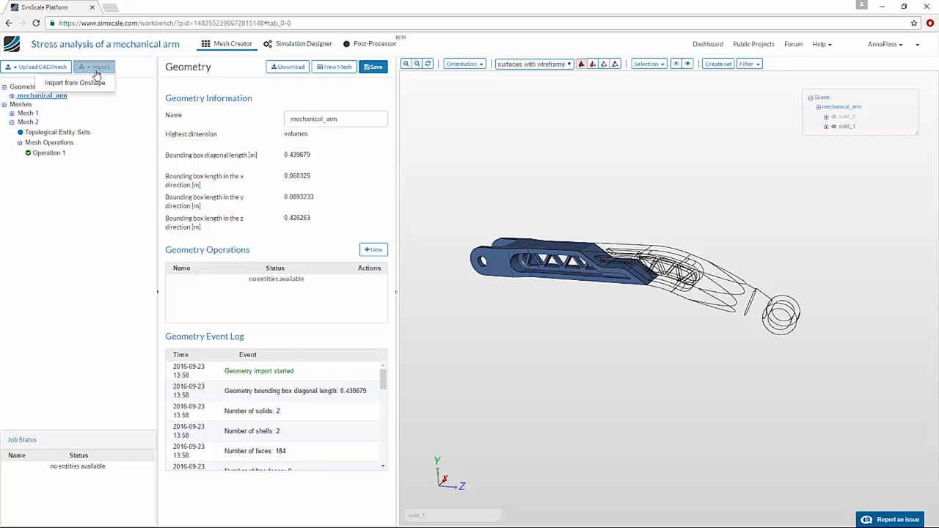
# Step: Open the list of available meshes and then Mesh 1, and inspect the meshed arm from the side
pyautogui.click(119, 103)
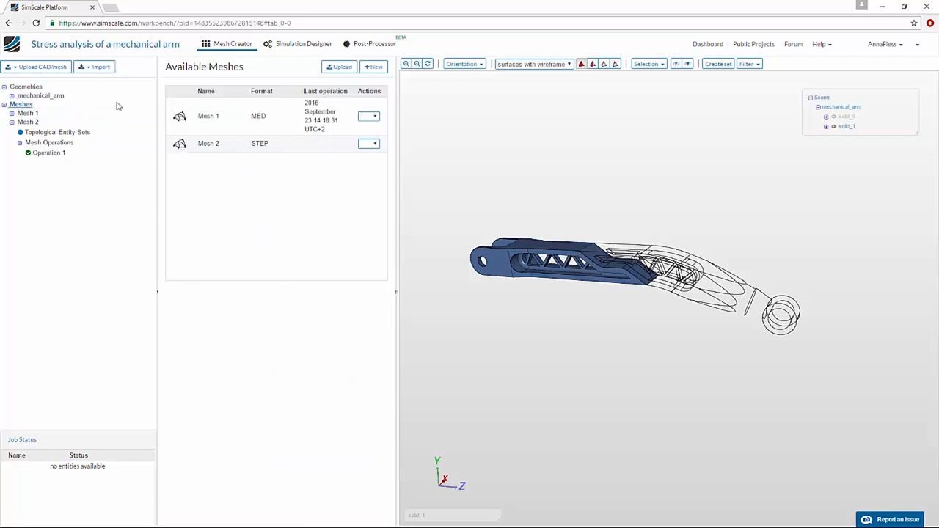
pyautogui.click(32, 116)
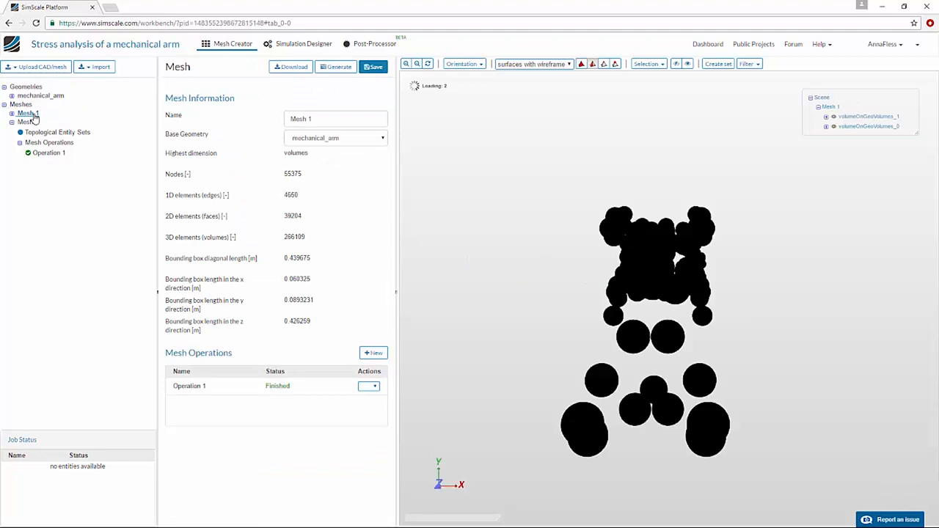
pyautogui.moveTo(465, 254); pyautogui.dragTo(516, 262)
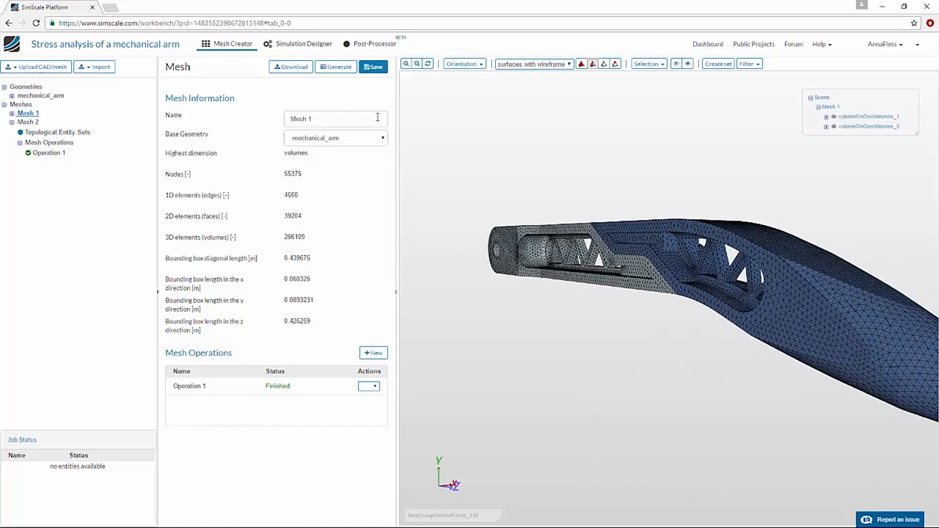
# Step: Create Simulation 1 in the Simulation Designer and save its analysis type as Solid mechanics, Static analysis - advanced
pyautogui.click(306, 45)
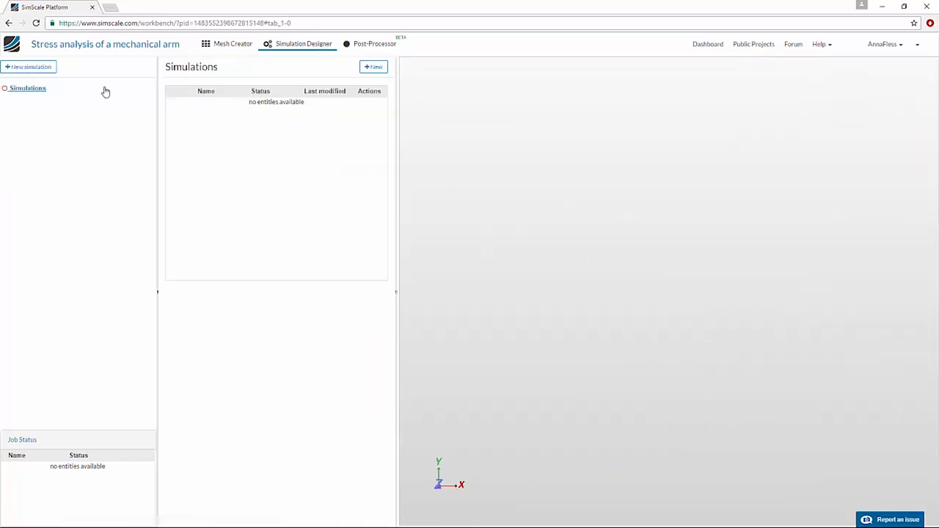
pyautogui.click(39, 67)
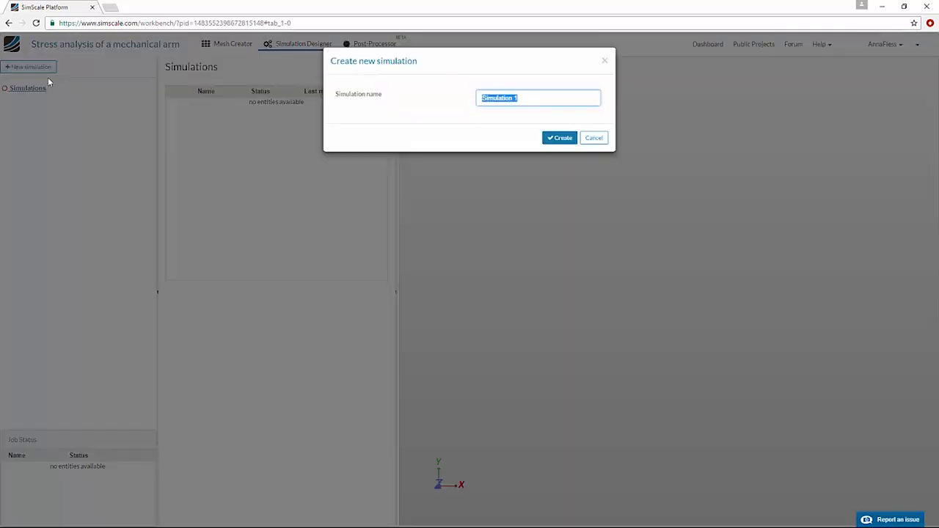
pyautogui.click(552, 138)
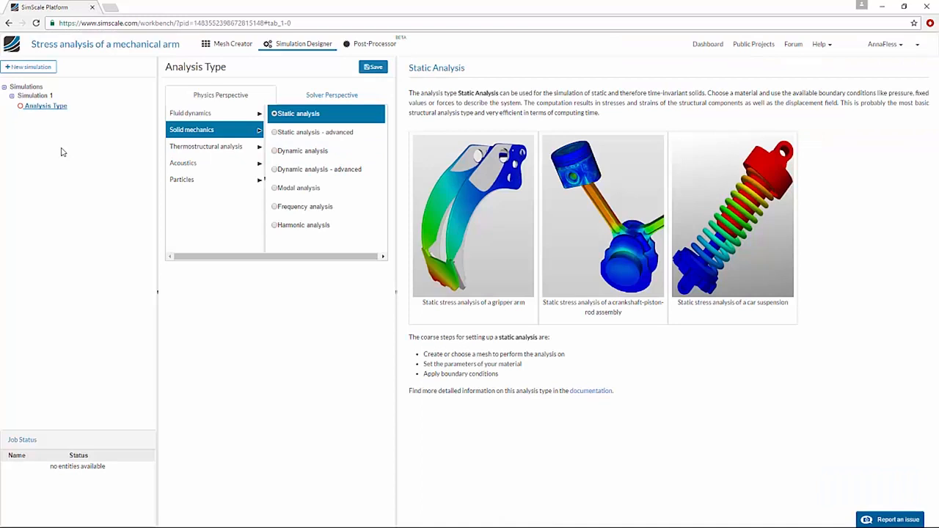
pyautogui.click(317, 135)
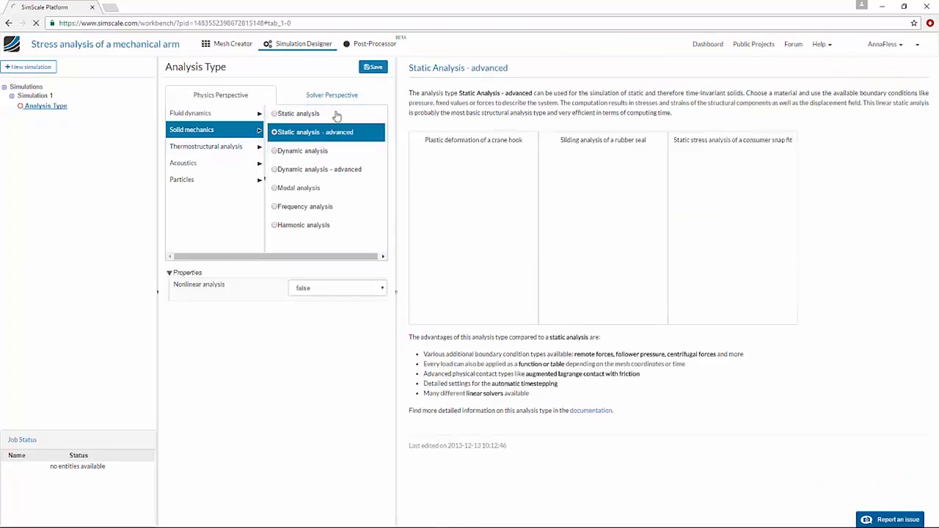
pyautogui.click(371, 69)
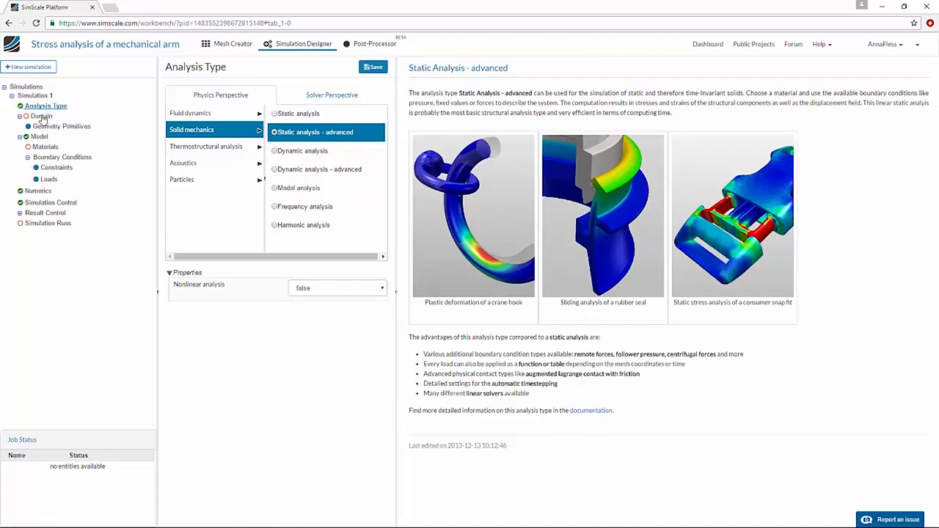
# Step: Assign Mesh 1 as the simulation domain and save it
pyautogui.click(42, 116)
pyautogui.click(215, 146)
pyautogui.click(374, 67)
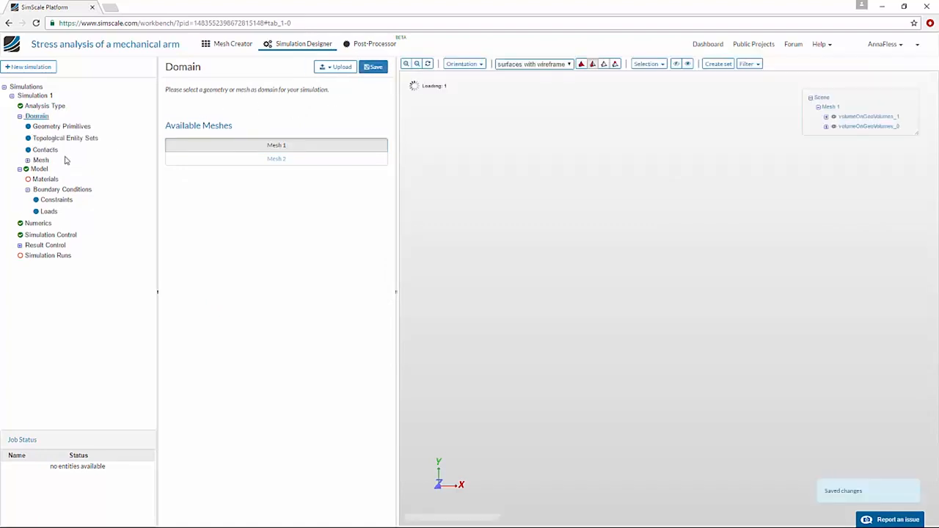
# Step: Create Material 1, assign it to volumeOnGeoVolumes_1 and volumeOnGeoVolumes_0, and save it
pyautogui.click(46, 180)
pyautogui.click(373, 99)
pyautogui.click(198, 320)
pyautogui.click(197, 334)
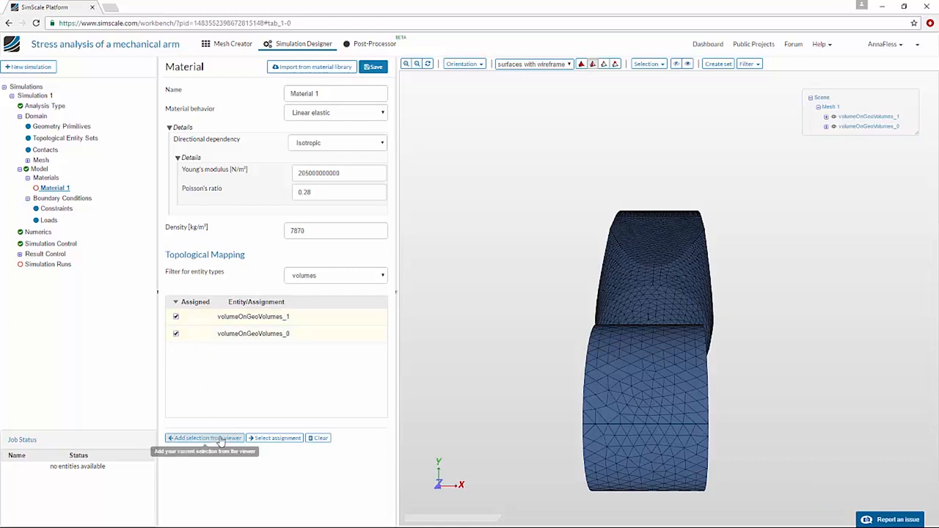
pyautogui.click(375, 67)
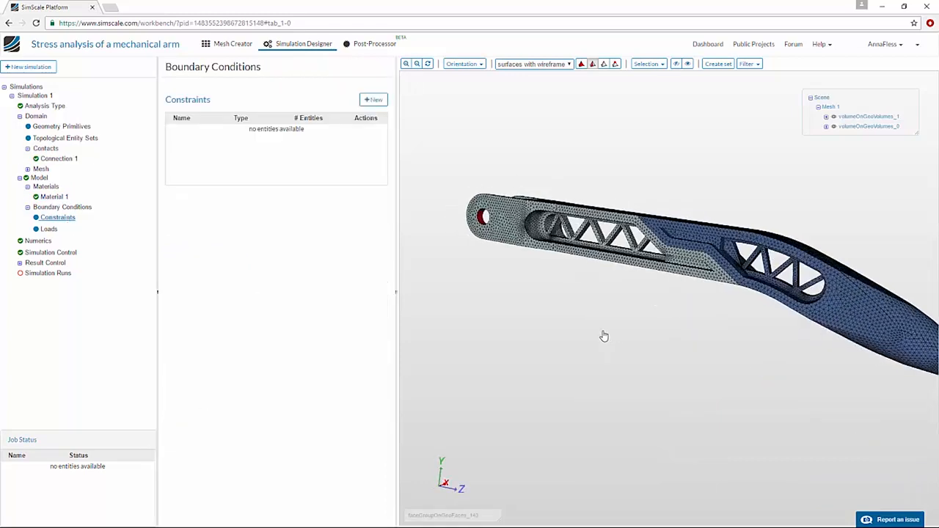
# Step: Add a new constraint boundary condition and select the inner faces of both pin holes at the arm's forked end
pyautogui.moveTo(604, 336); pyautogui.dragTo(595, 334)
pyautogui.moveTo(744, 338); pyautogui.dragTo(668, 295, button='middle')
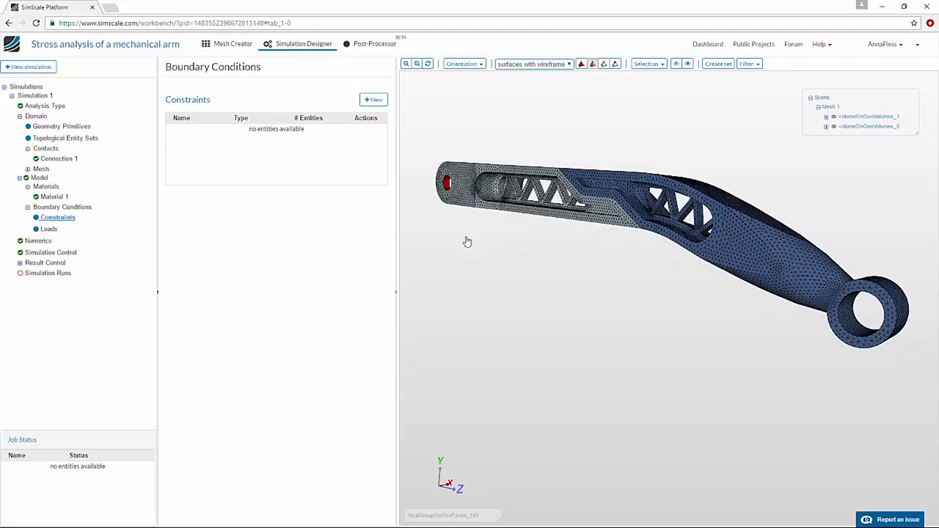
pyautogui.click(374, 99)
pyautogui.moveTo(453, 203); pyautogui.dragTo(514, 231)
pyautogui.click(599, 280)
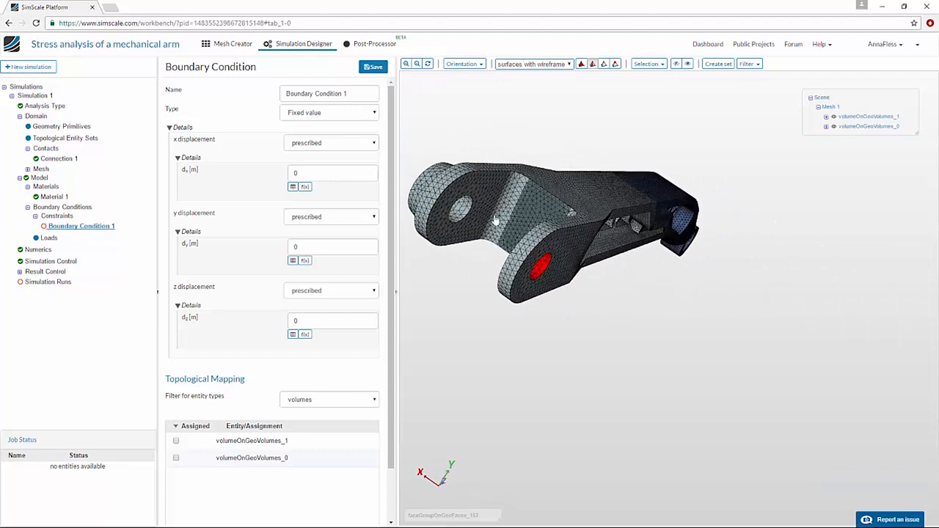
pyautogui.click(460, 213)
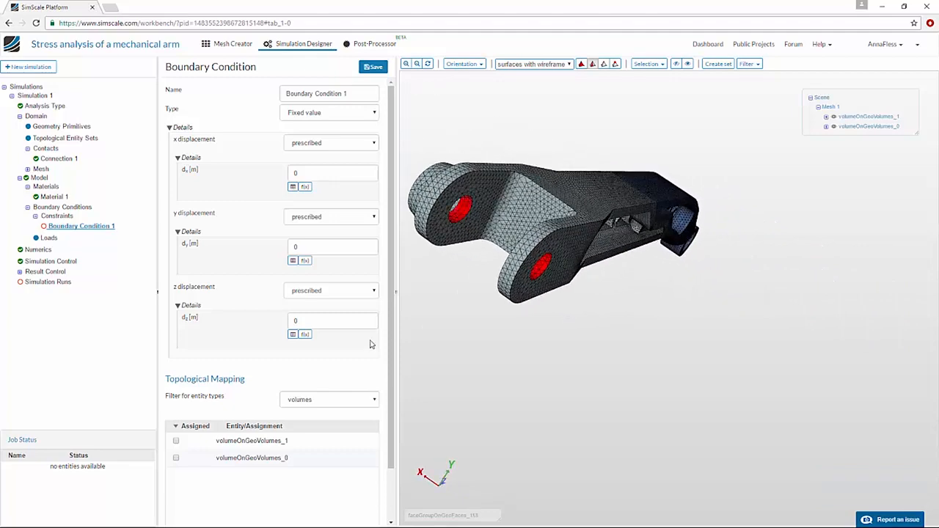
# Step: Filter the constraint's topological mapping to faces, assign the two selected pin hole faces from the viewer, and save it
pyautogui.click(320, 403)
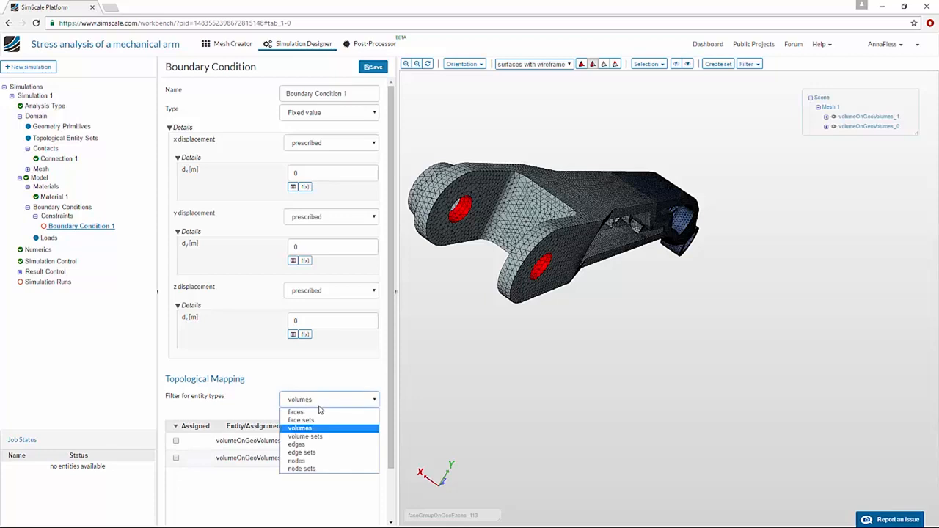
pyautogui.click(318, 412)
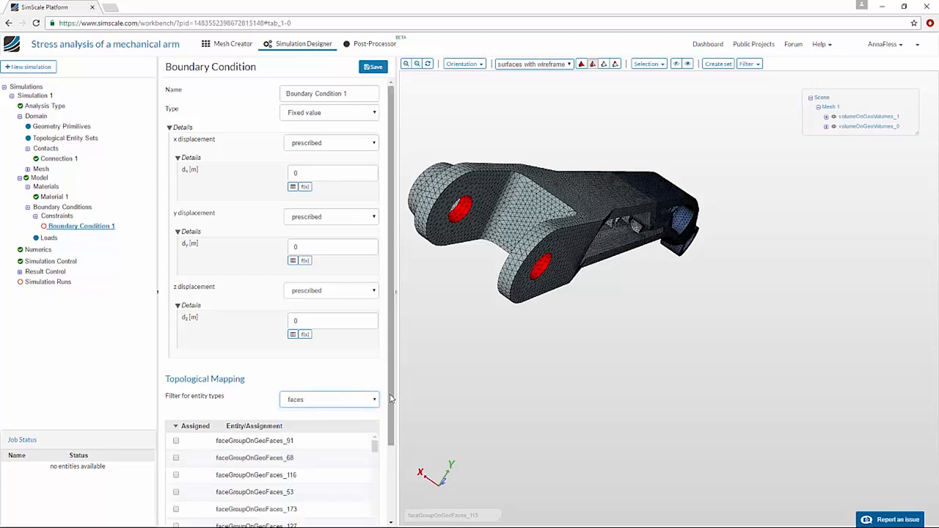
pyautogui.scroll(-2, 391, 391)
pyautogui.click(224, 503)
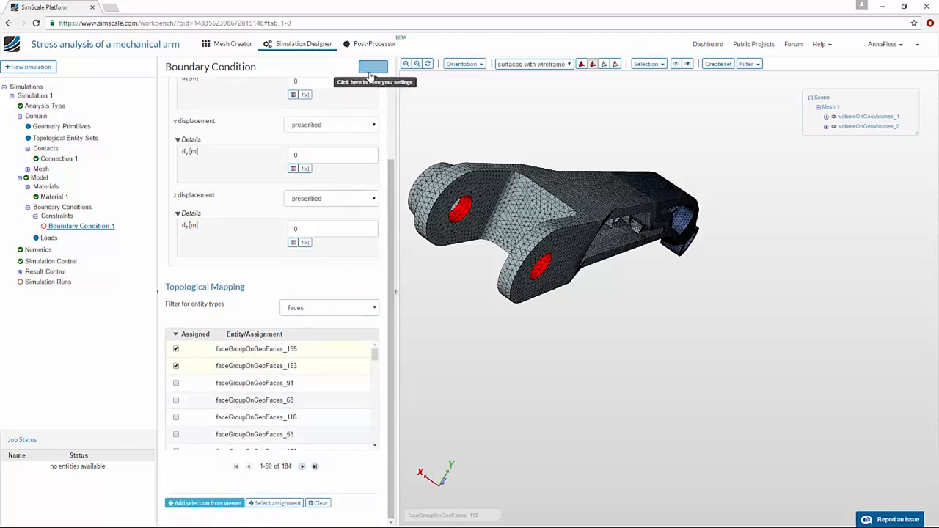
pyautogui.click(370, 72)
# Step: Add a pressure load of 100000 Pa on faceGroupOnGeoFaces_80 at the arm's ring end and save it
pyautogui.moveTo(688, 301); pyautogui.dragTo(581, 261)
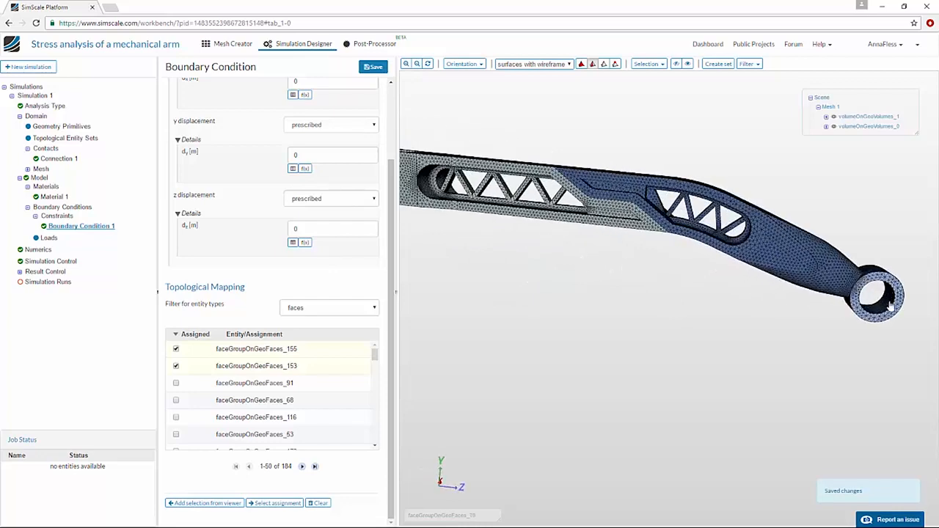
pyautogui.moveTo(817, 339); pyautogui.dragTo(498, 348)
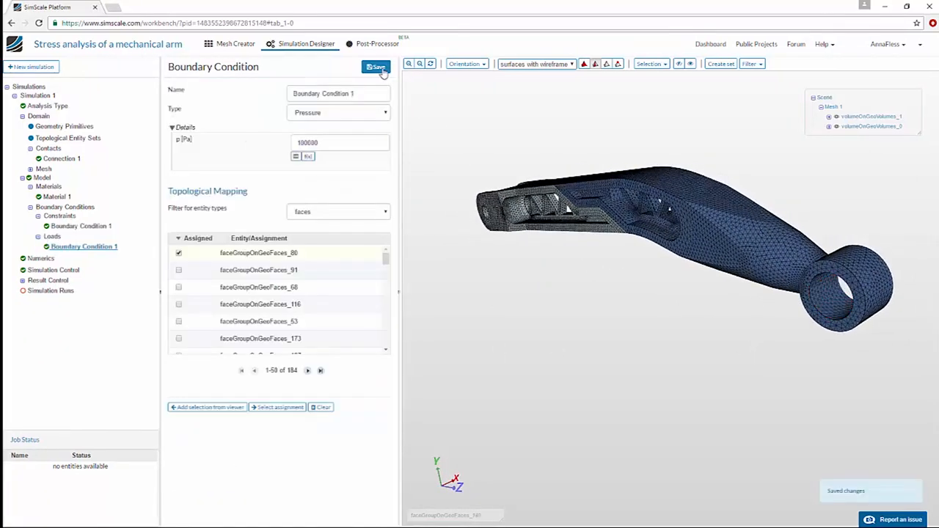
# Step: Run the simulation check for Simulation 1 and acknowledge its message
pyautogui.click(53, 291)
pyautogui.click(371, 67)
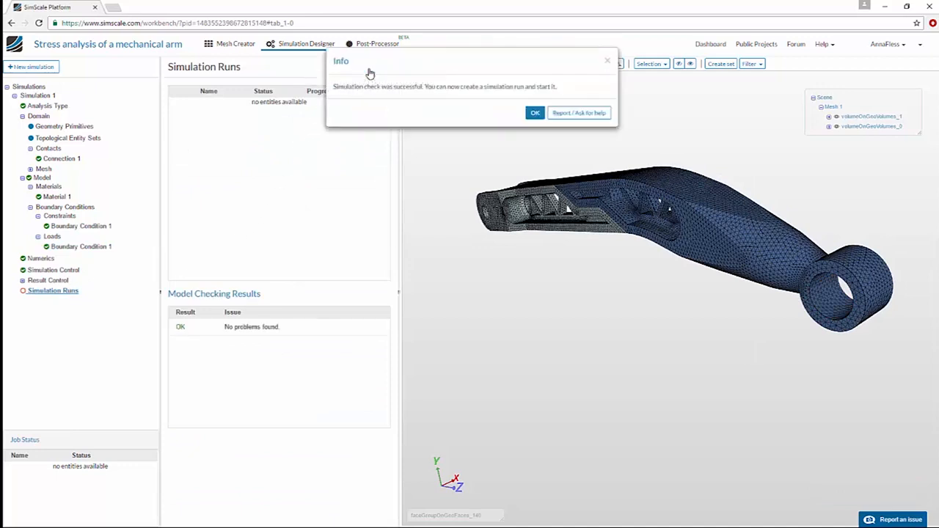
pyautogui.click(534, 113)
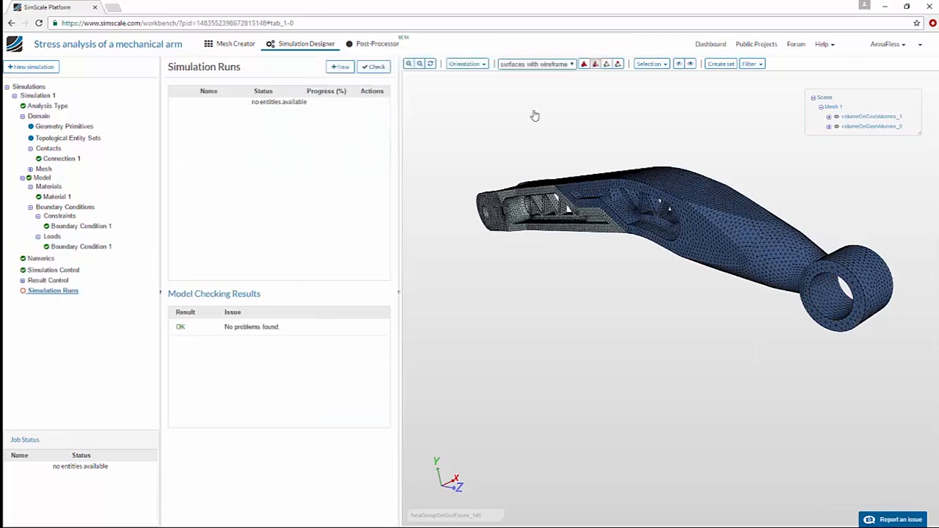
# Step: Create simulation run Run 1 and start it
pyautogui.click(339, 67)
pyautogui.click(558, 138)
pyautogui.click(308, 68)
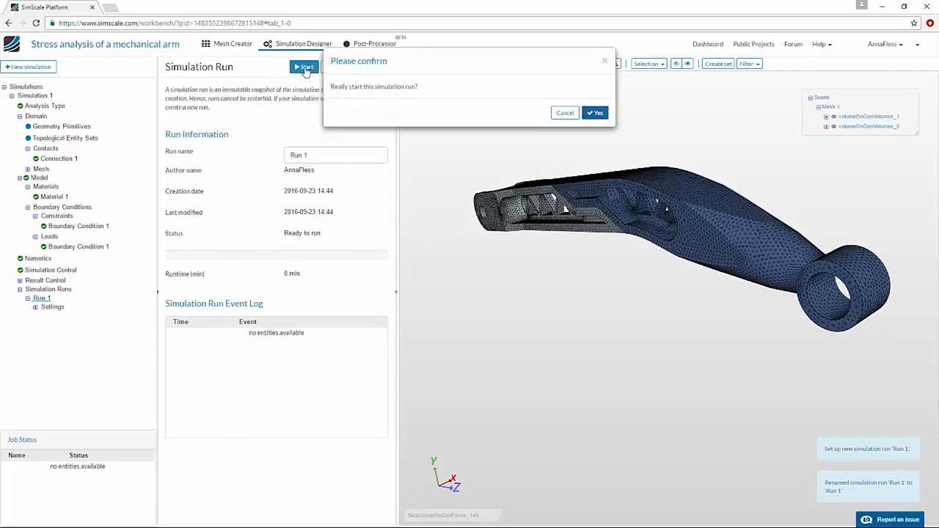
pyautogui.click(596, 113)
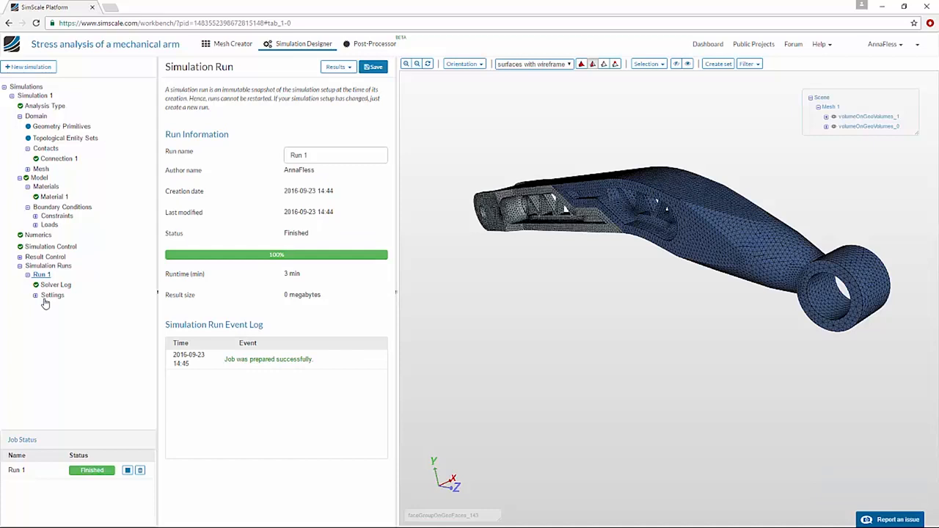
# Step: Open the solution fields of Run 1 in the Post-Processor and examine the von Mises stress distribution along the arm's side
pyautogui.click(367, 46)
pyautogui.click(68, 138)
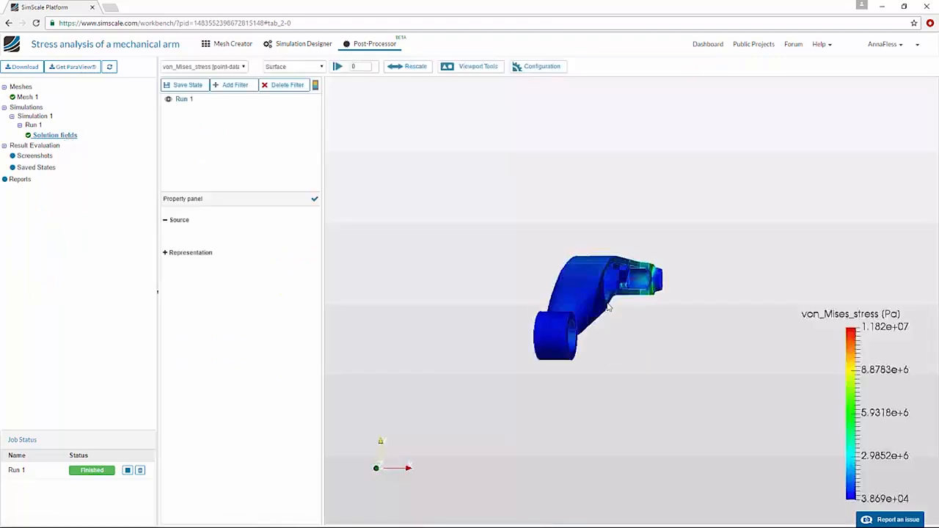
pyautogui.moveTo(588, 308)
pyautogui.mouseDown()
pyautogui.moveTo(521, 310)
pyautogui.moveTo(577, 300)
pyautogui.mouseUp()
pyautogui.moveTo(577, 299); pyautogui.dragTo(663, 294, button='middle')
pyautogui.scroll(4, 662, 295)
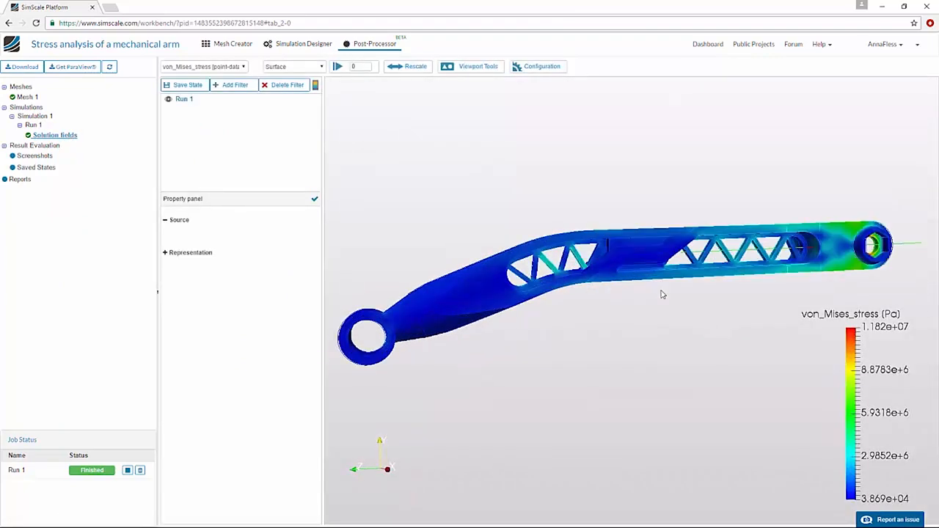